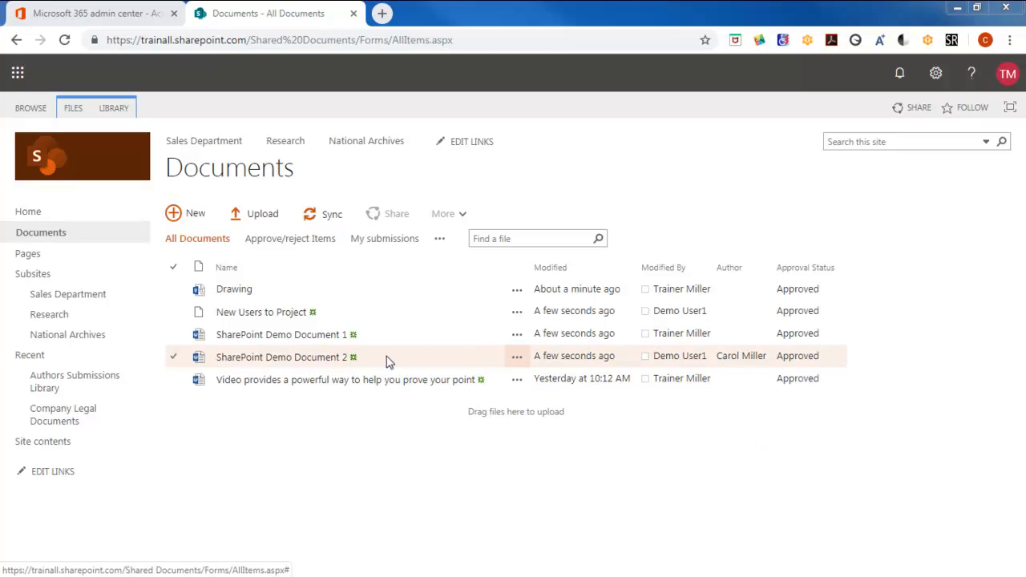
- Set the Title property of SharePoint Demo Document 1 to "SharePoint Data Document One" and save the properties
click(517, 337)
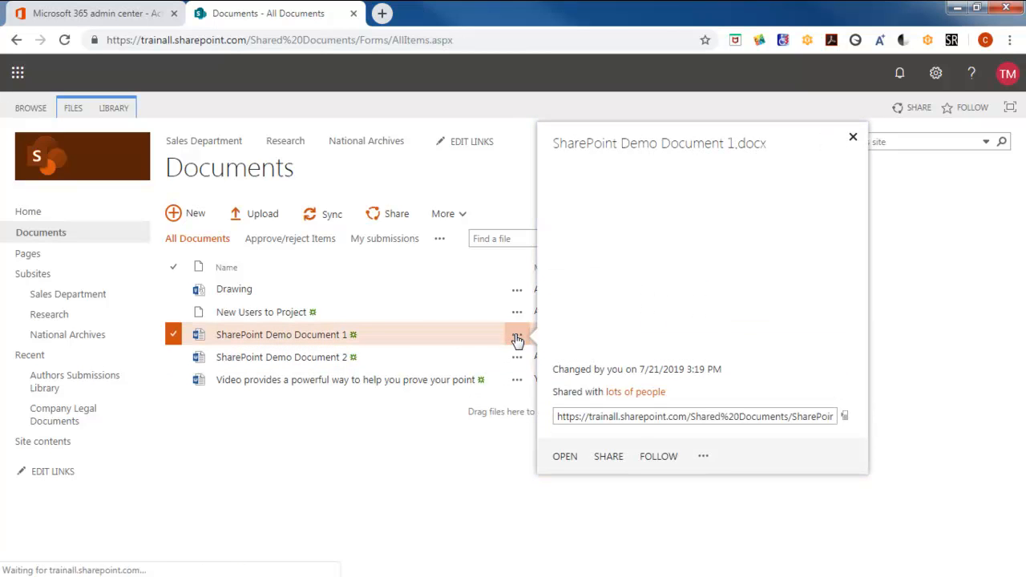
click(704, 458)
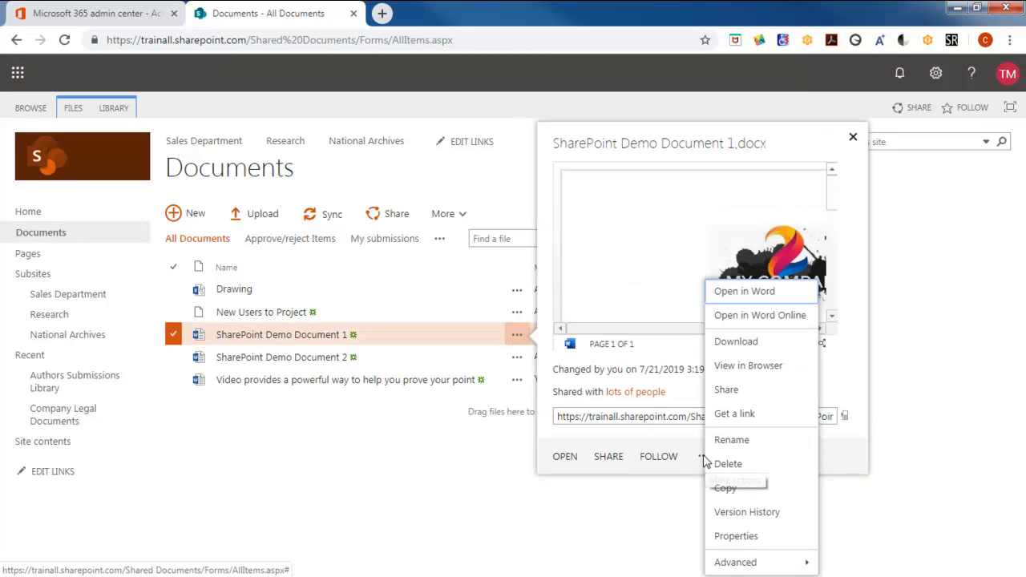
click(743, 547)
click(485, 275)
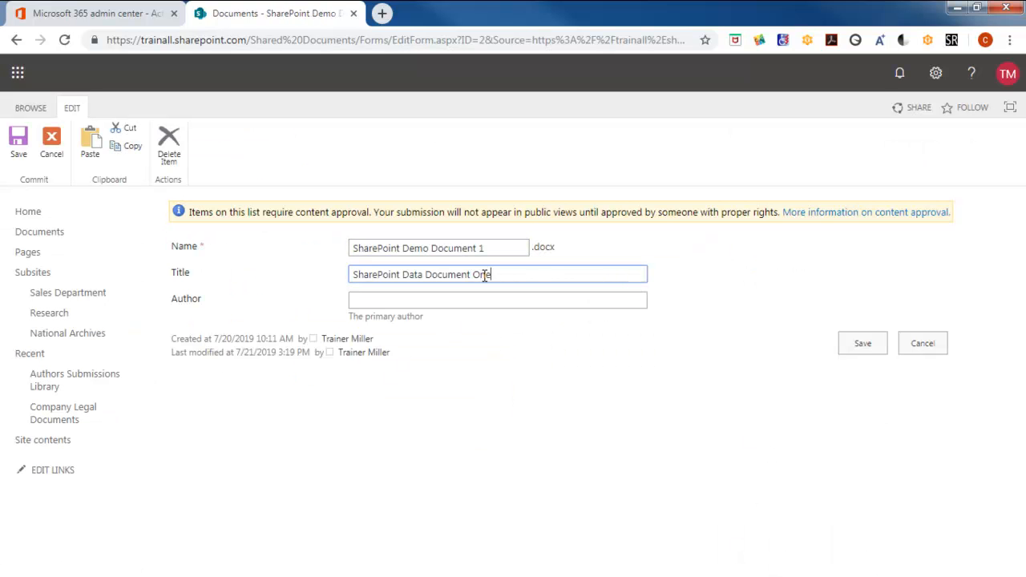
click(858, 346)
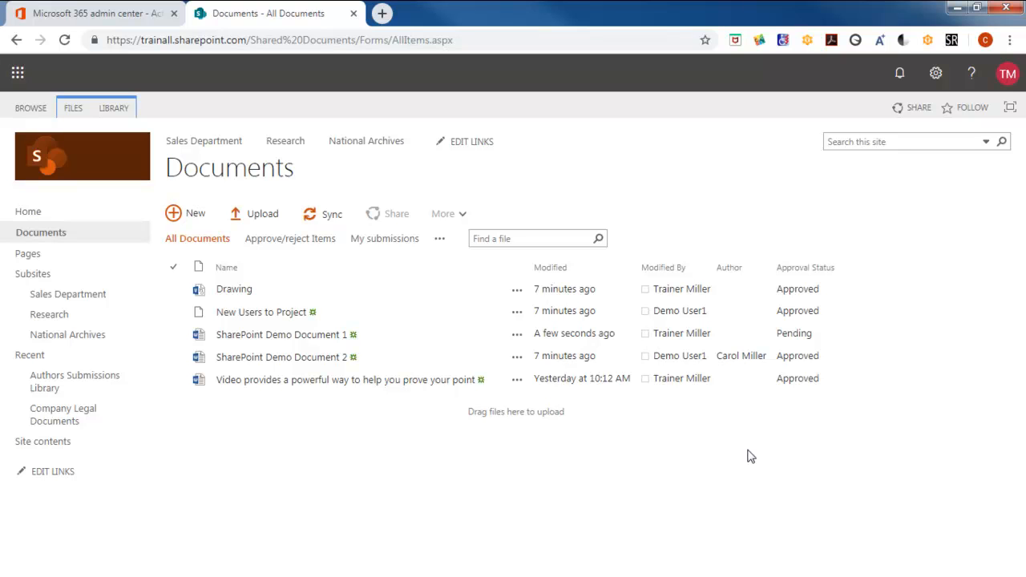
- Set the Documents library's list experience to "Default experience for the site" in its advanced settings and return to the library
click(114, 110)
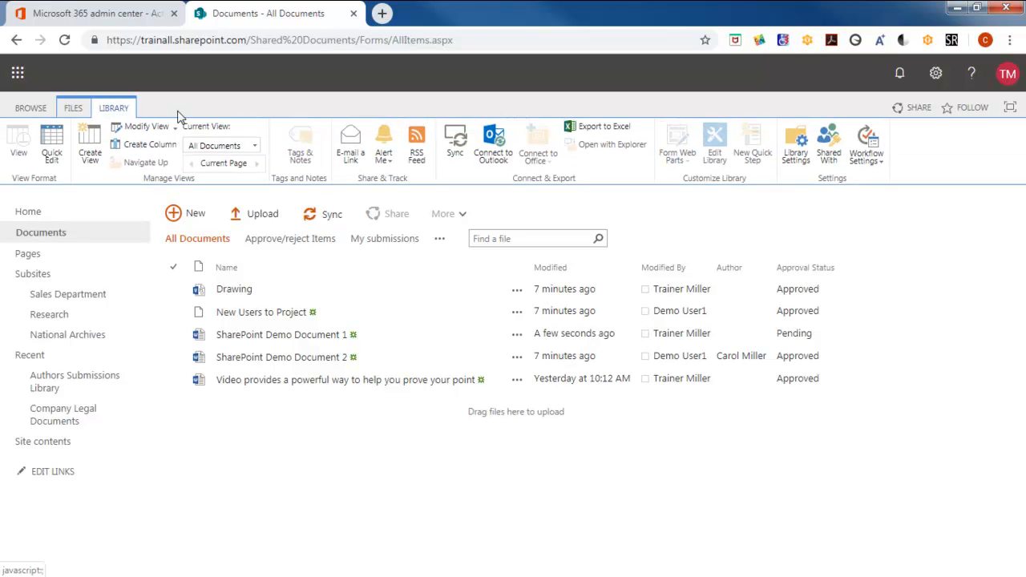
click(796, 149)
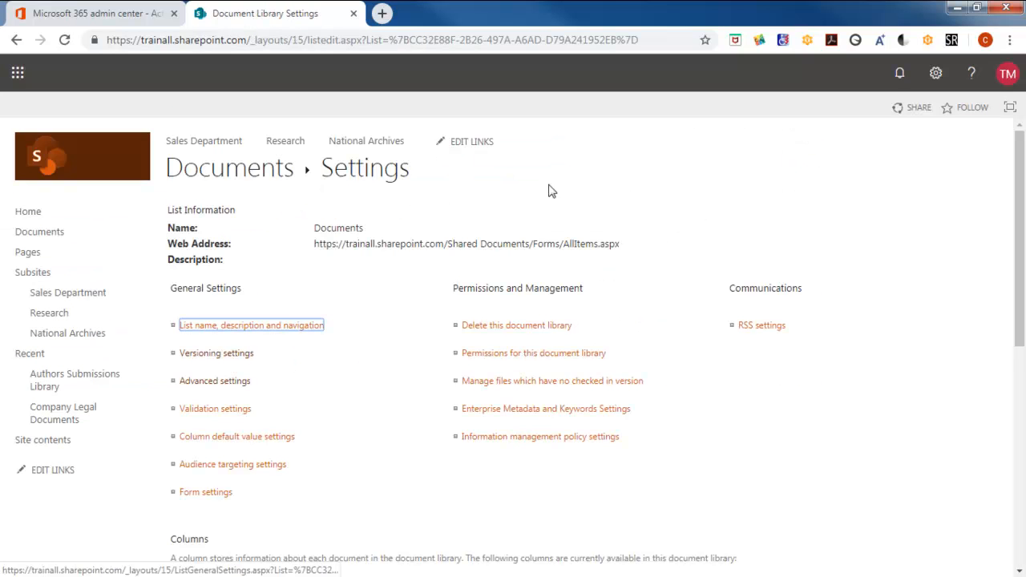
click(184, 382)
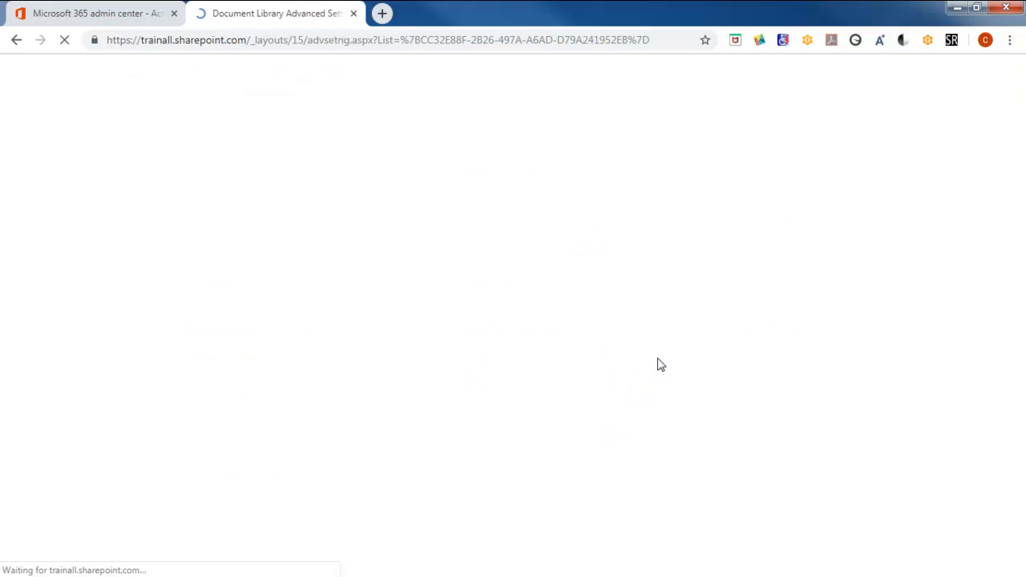
scroll(661, 364, down, 20)
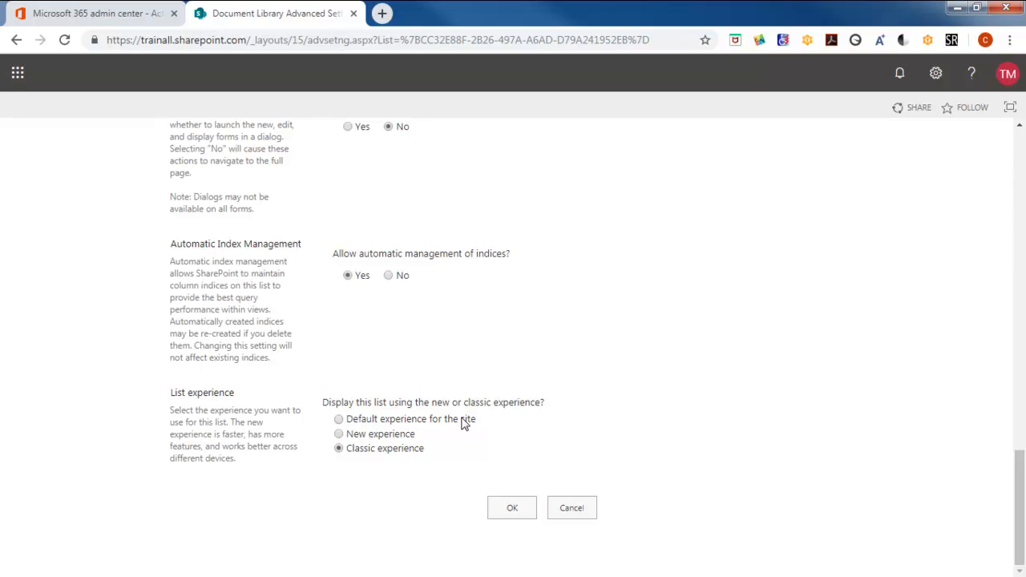
click(338, 420)
click(512, 507)
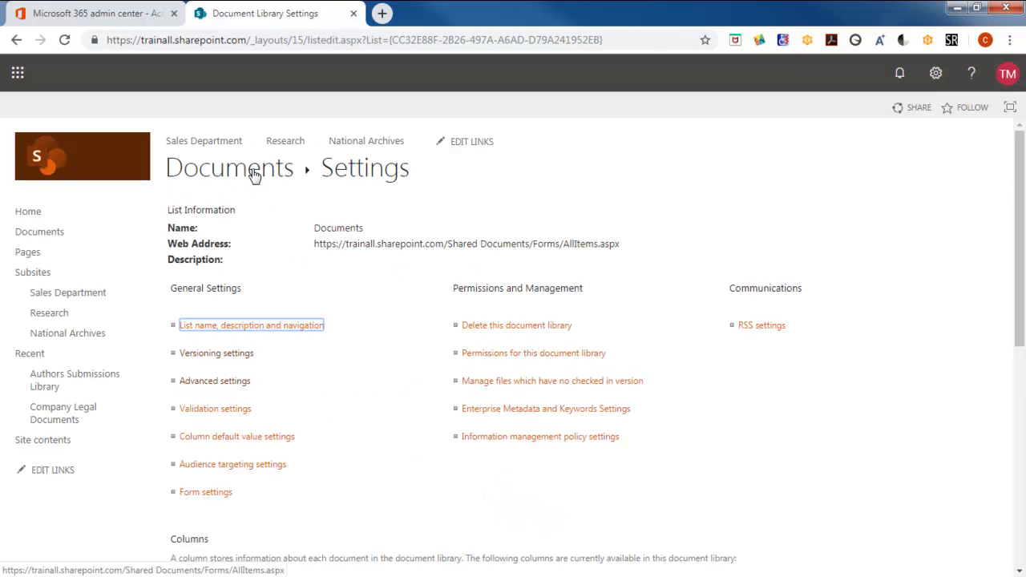
click(254, 175)
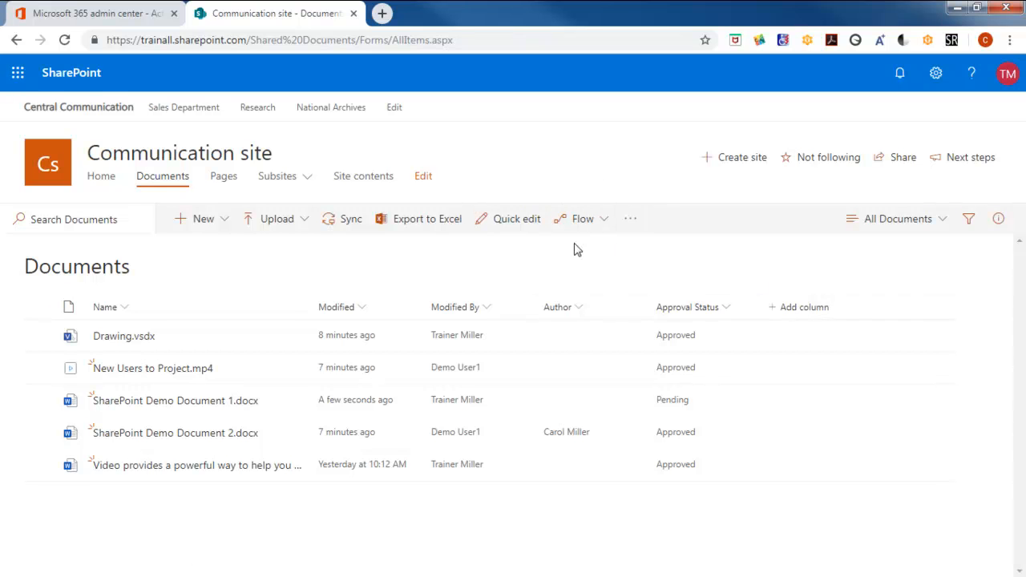
- Start creating a flow for the library from the "Request manager approval for a selected file" template
click(603, 227)
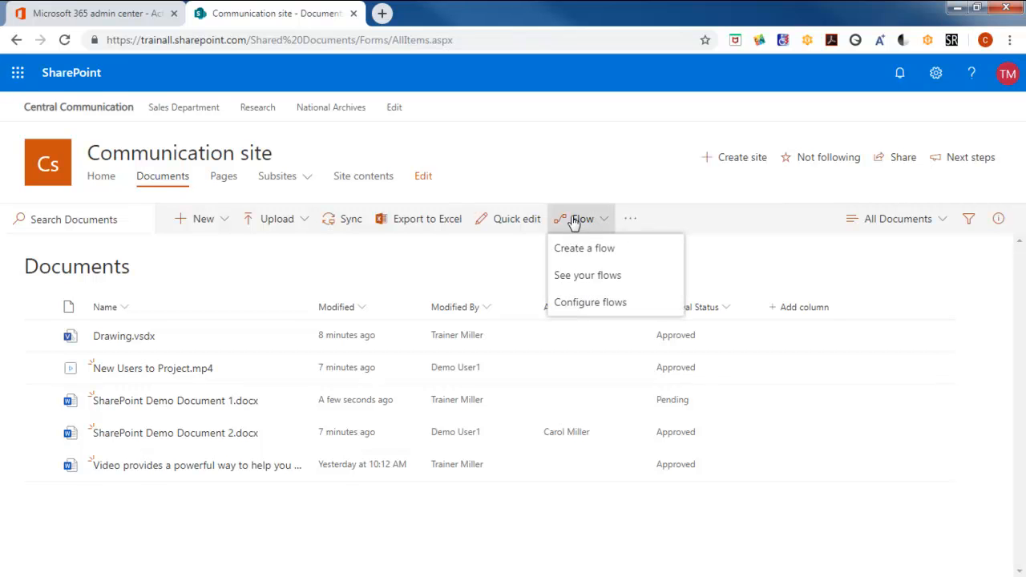
click(593, 253)
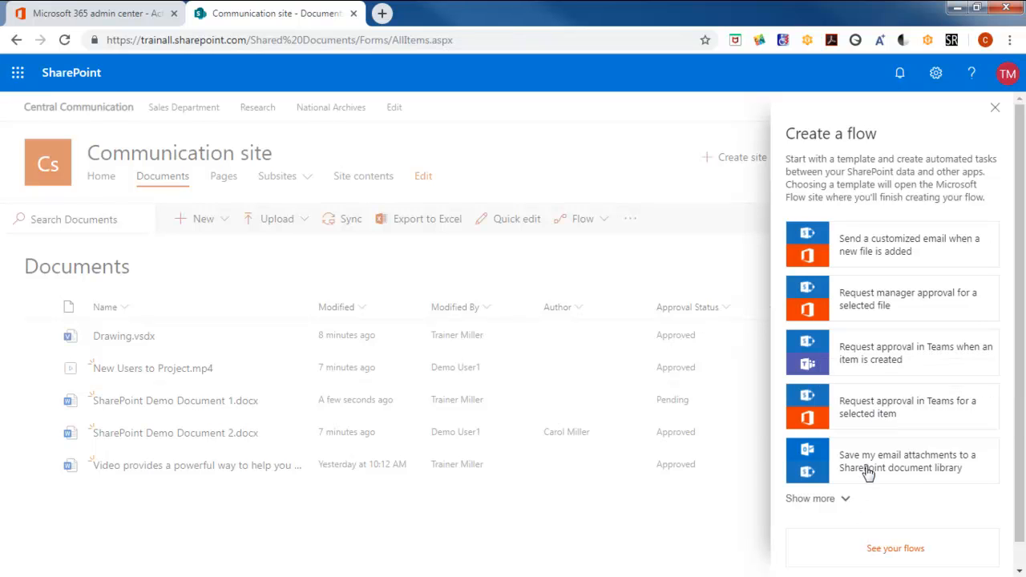
click(849, 501)
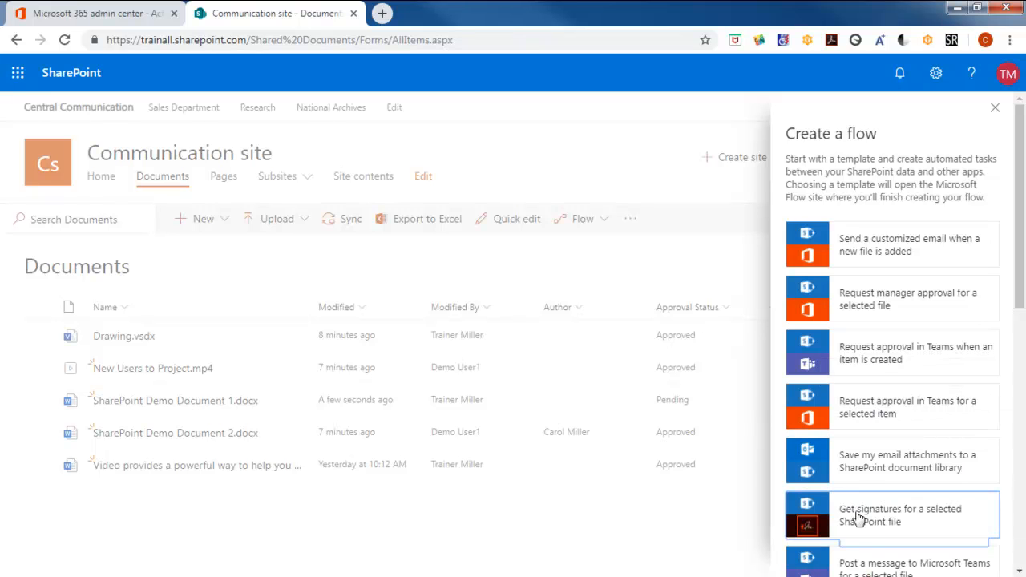
drag(1017, 300, 1020, 265)
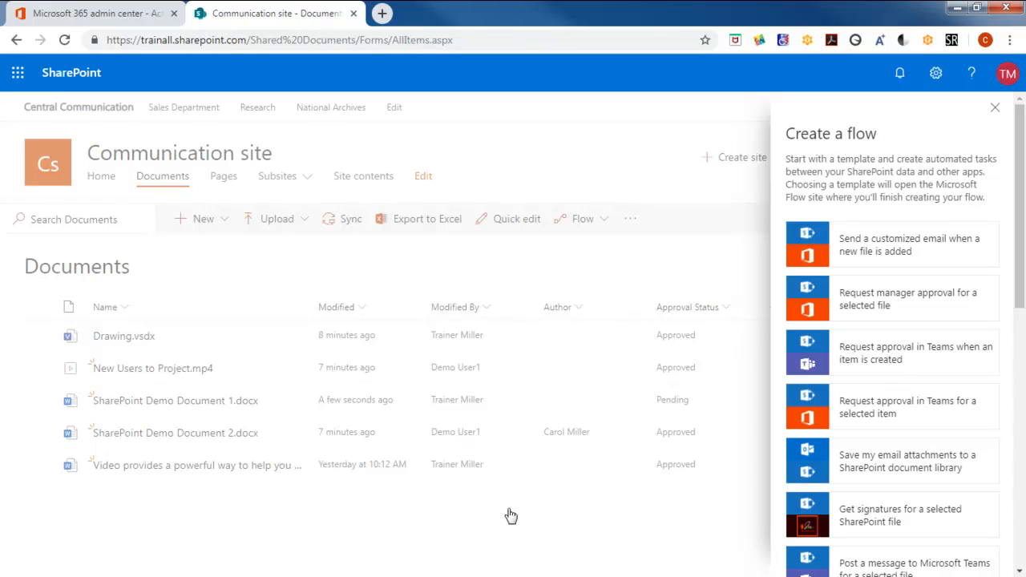
click(889, 305)
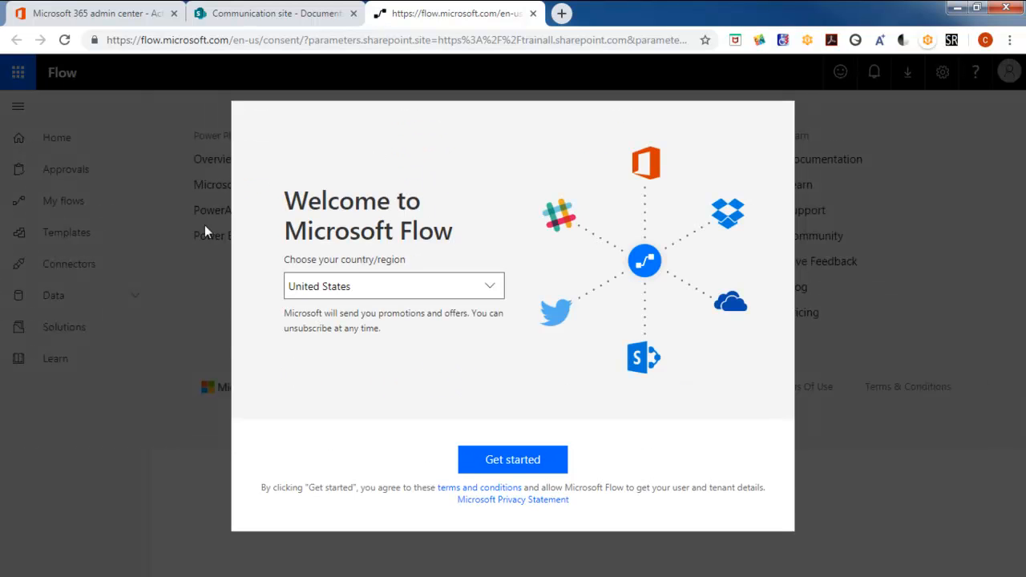
- Set the Microsoft Flow country/region to Canada, decline promotional emails, and get started
click(485, 297)
scroll(422, 355, up, 10)
scroll(424, 355, up, 20)
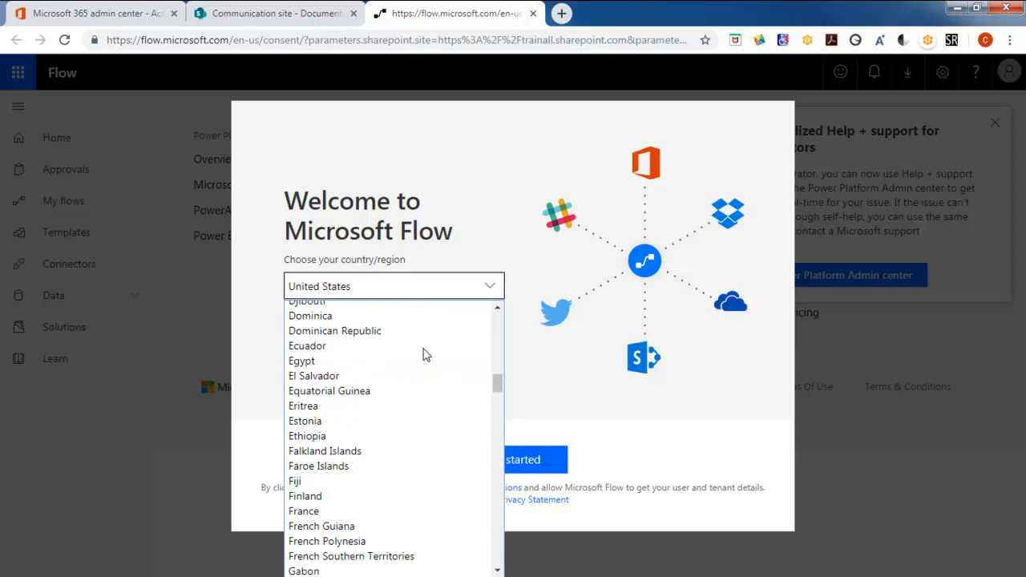
scroll(401, 349, up, 5)
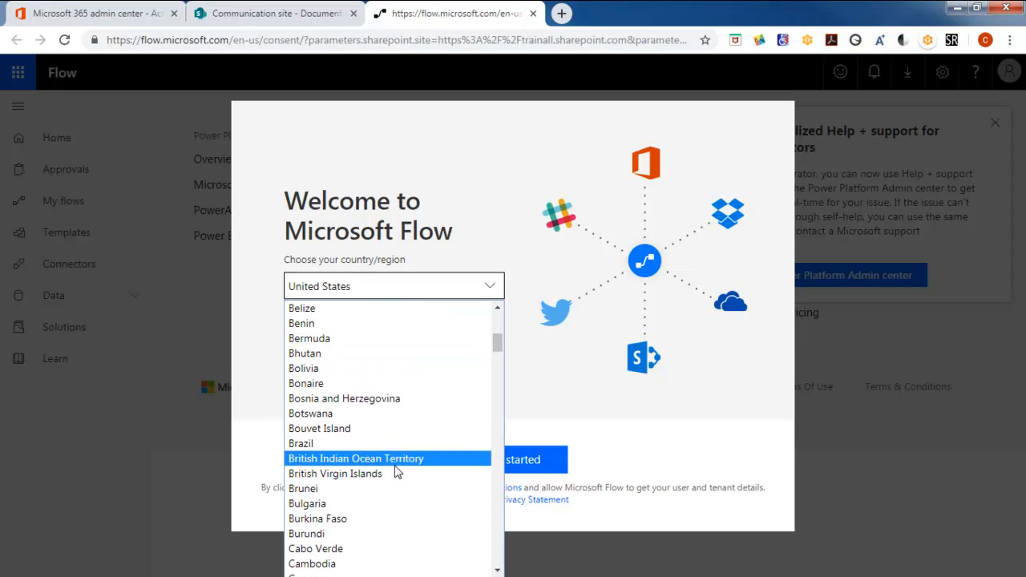
scroll(395, 470, down, 2)
click(331, 444)
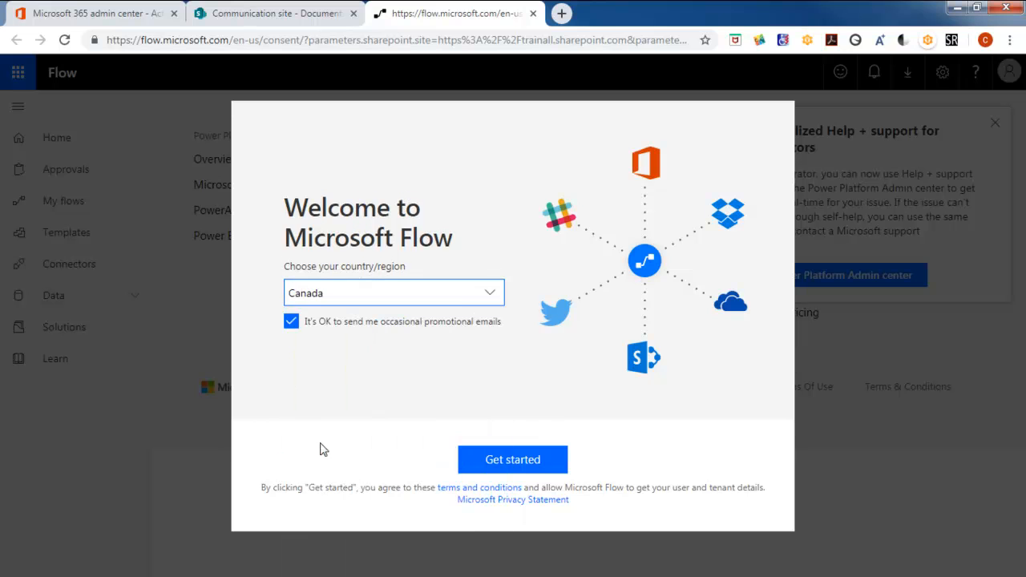
click(292, 323)
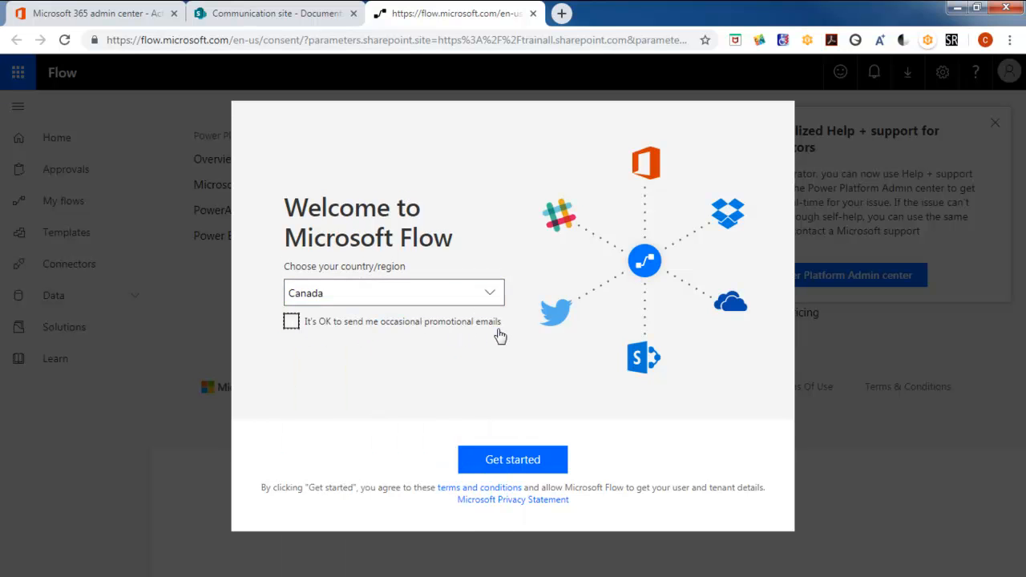
click(515, 462)
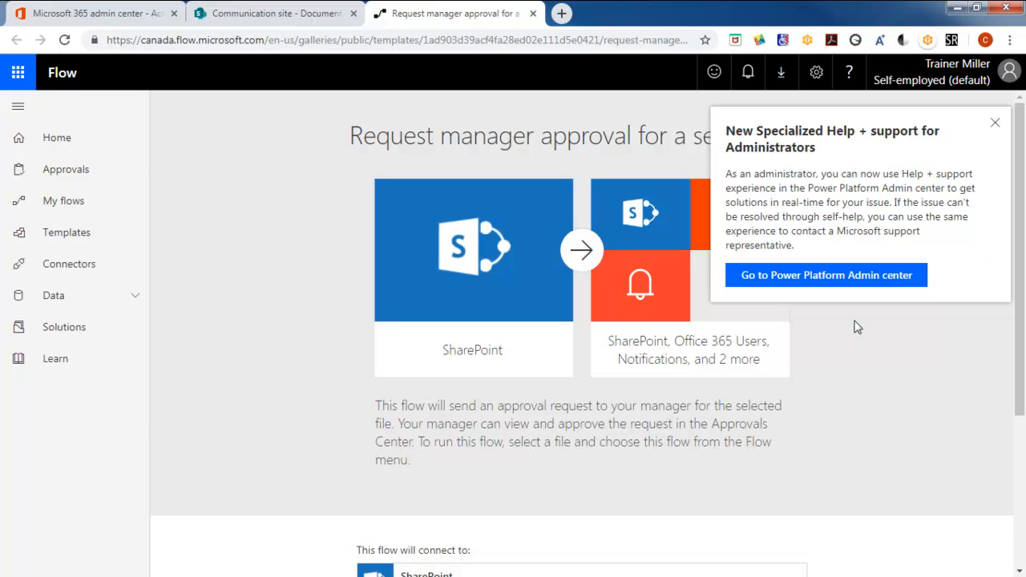
- Review the manager approval template's description and connections, and create the flow from it
click(995, 123)
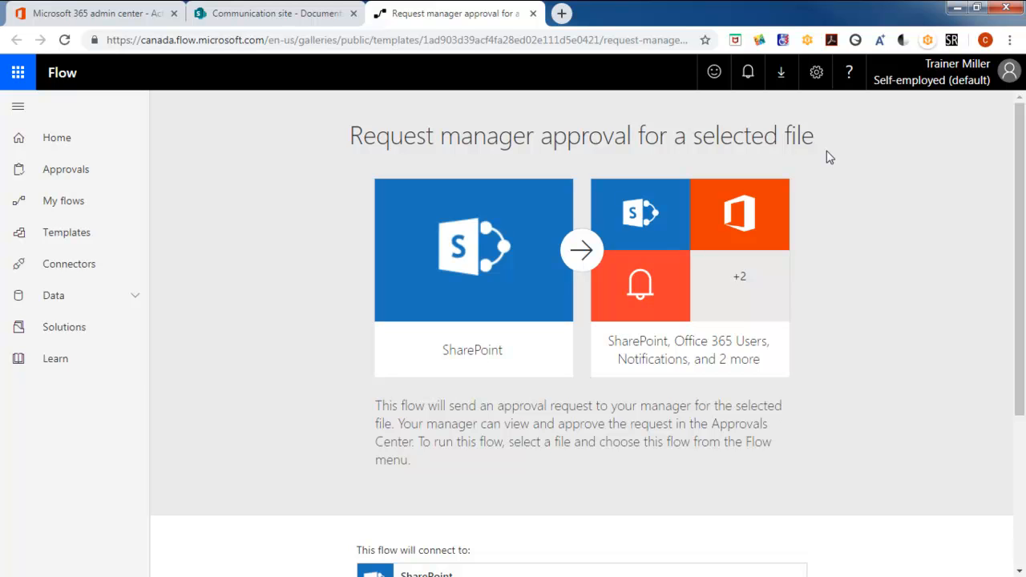
scroll(1022, 266, down, 3)
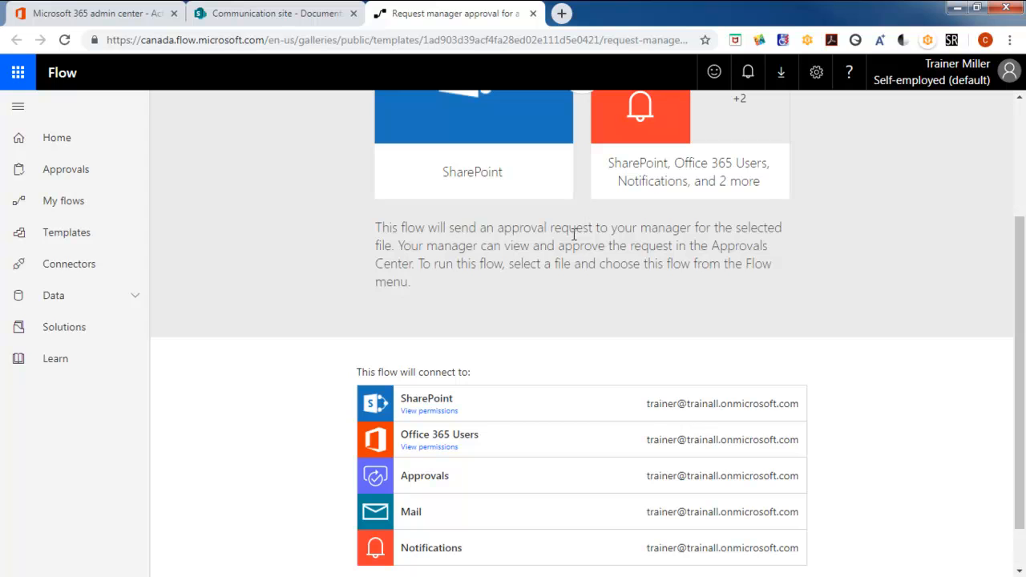
drag(590, 228, 499, 234)
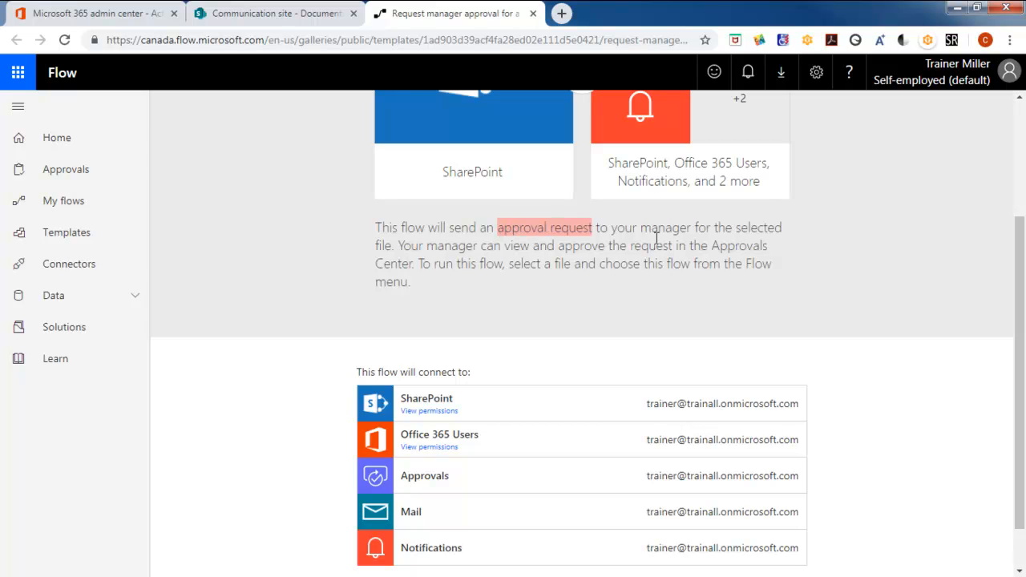
drag(699, 230, 637, 236)
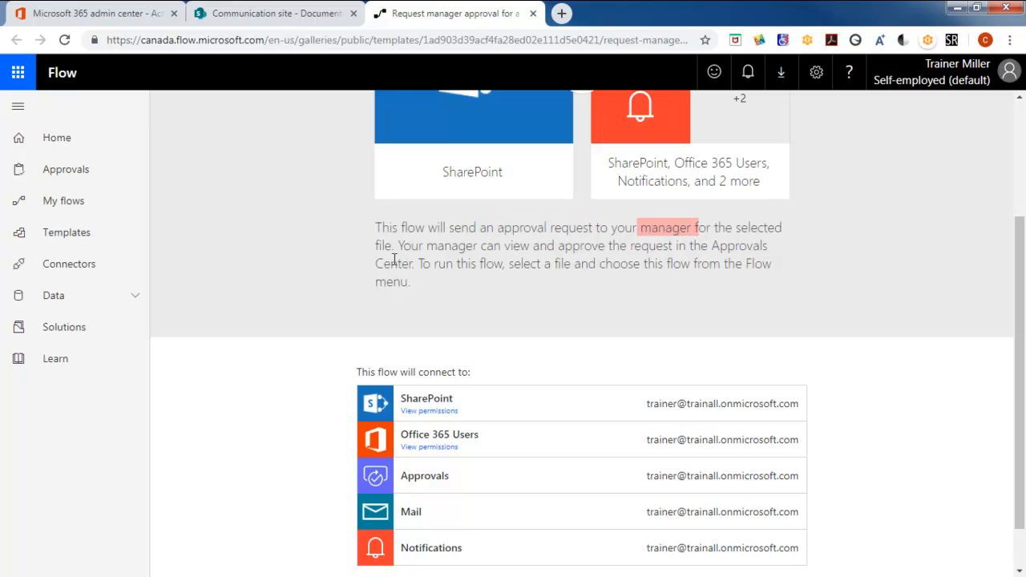
drag(393, 247, 374, 248)
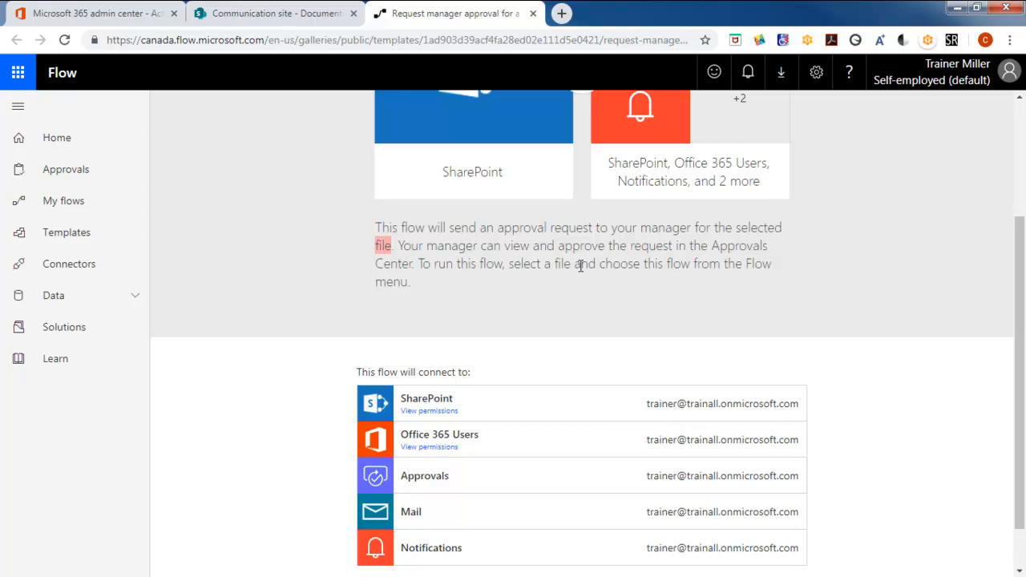
drag(429, 249, 699, 242)
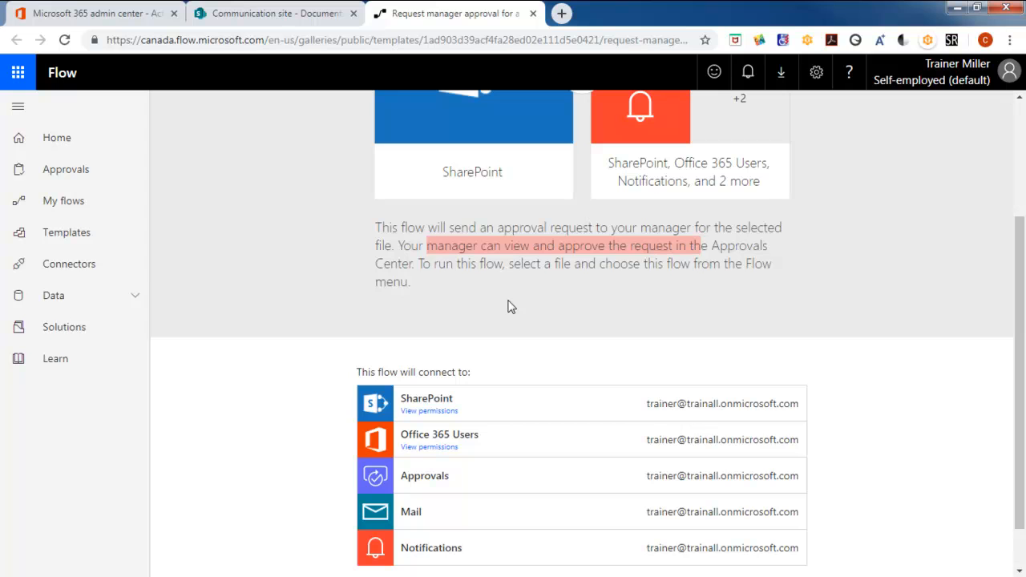
drag(716, 246, 414, 263)
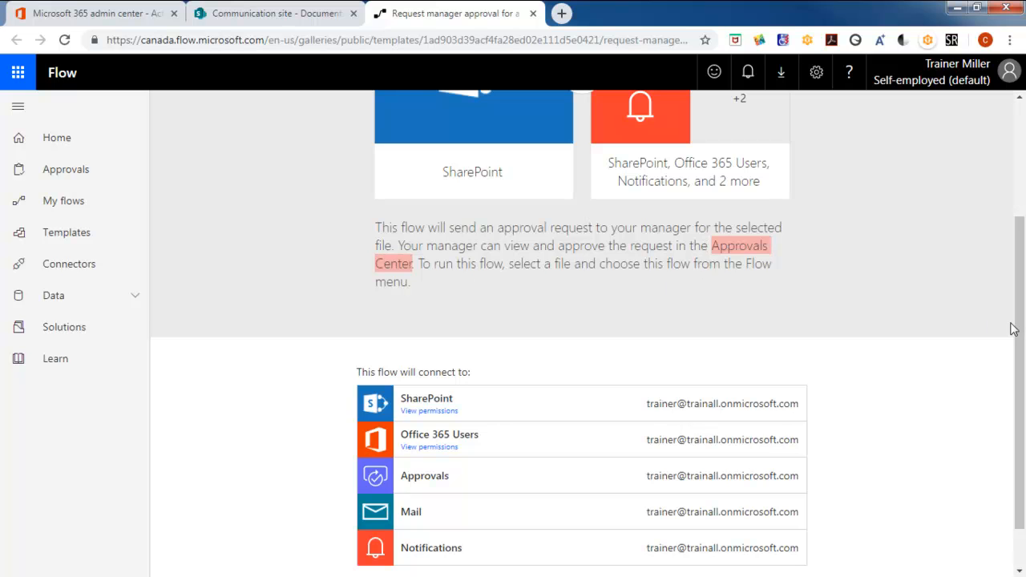
scroll(1012, 329, down, 1)
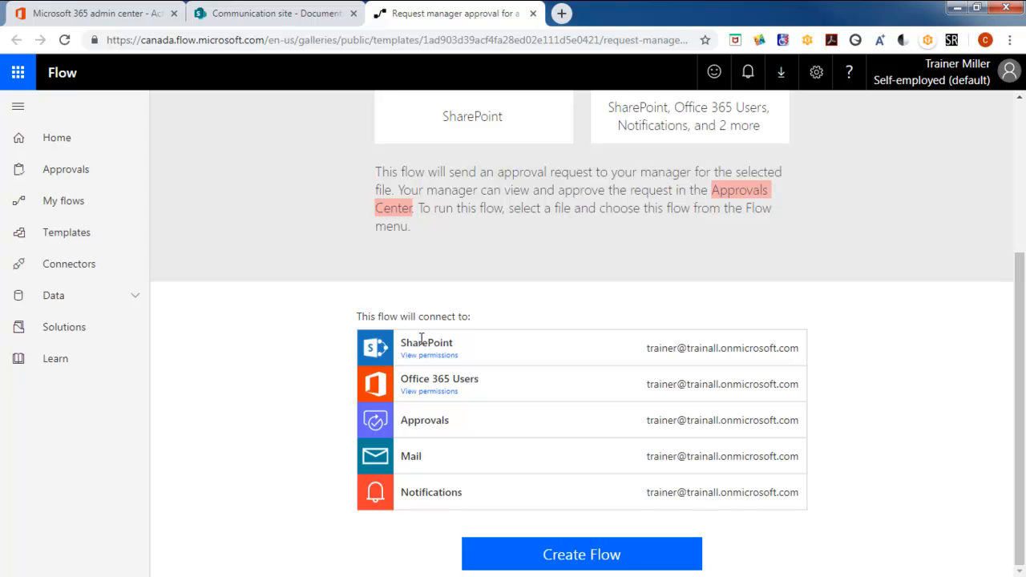
click(584, 559)
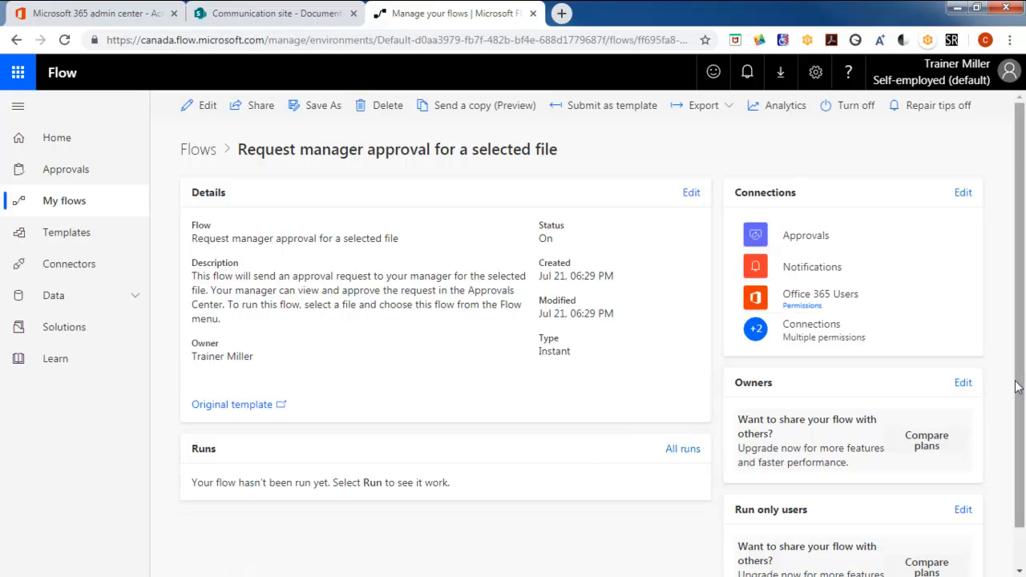
- Review the manager approval flow's details and view the received requests in Approvals
scroll(923, 449, down, 1)
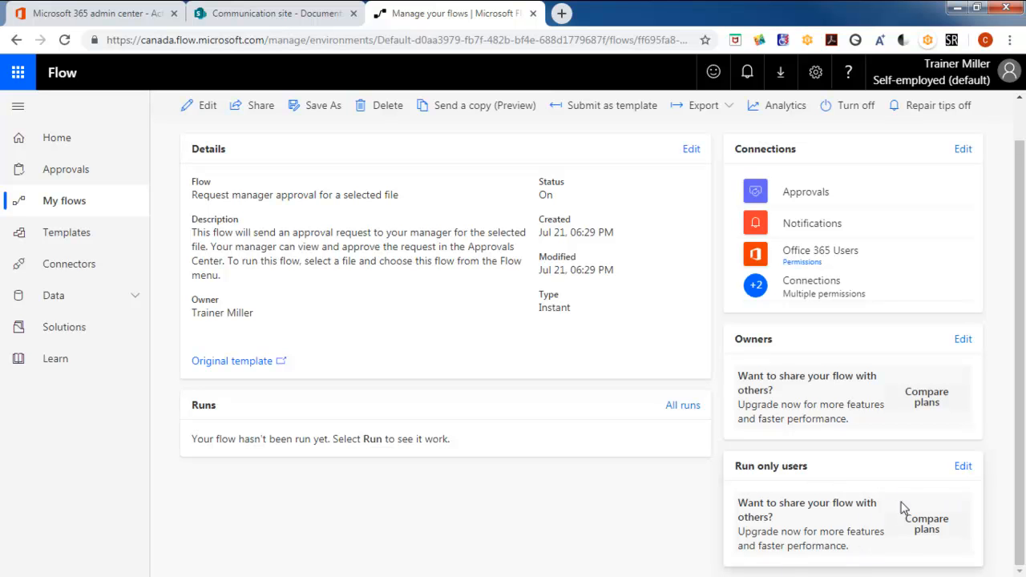
scroll(1016, 455, up, 1)
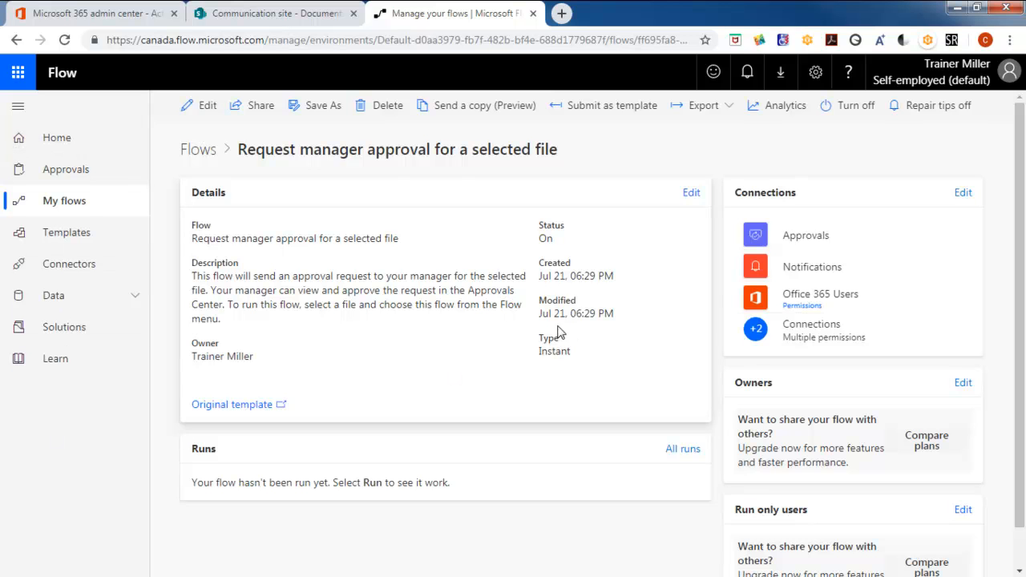
click(56, 176)
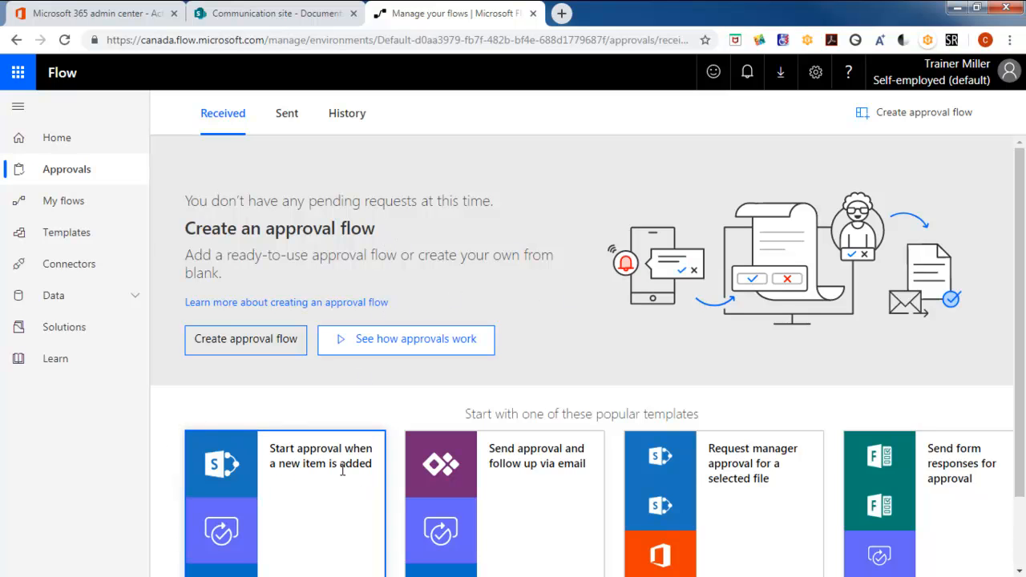
- In the SharePoint Documents library, add "Two" to the Title property of SharePoint Demo Document 2.docx and refresh the library
click(238, 16)
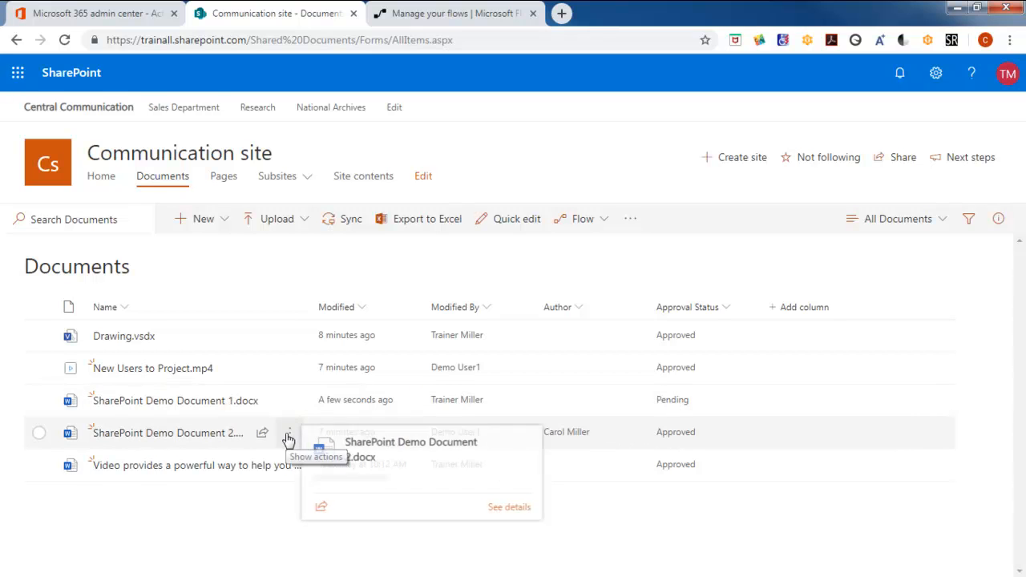
click(289, 437)
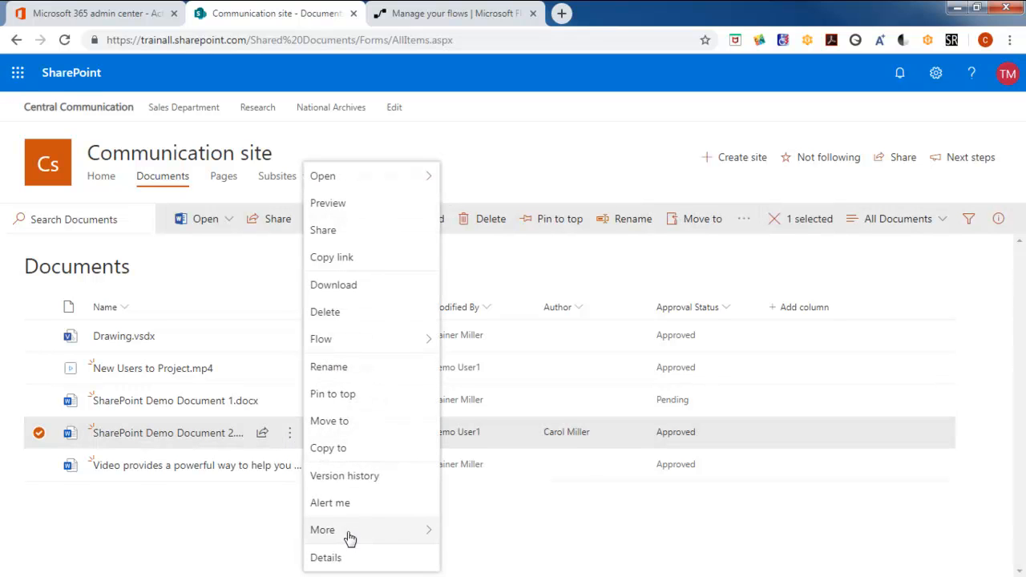
mouse_move(351, 533)
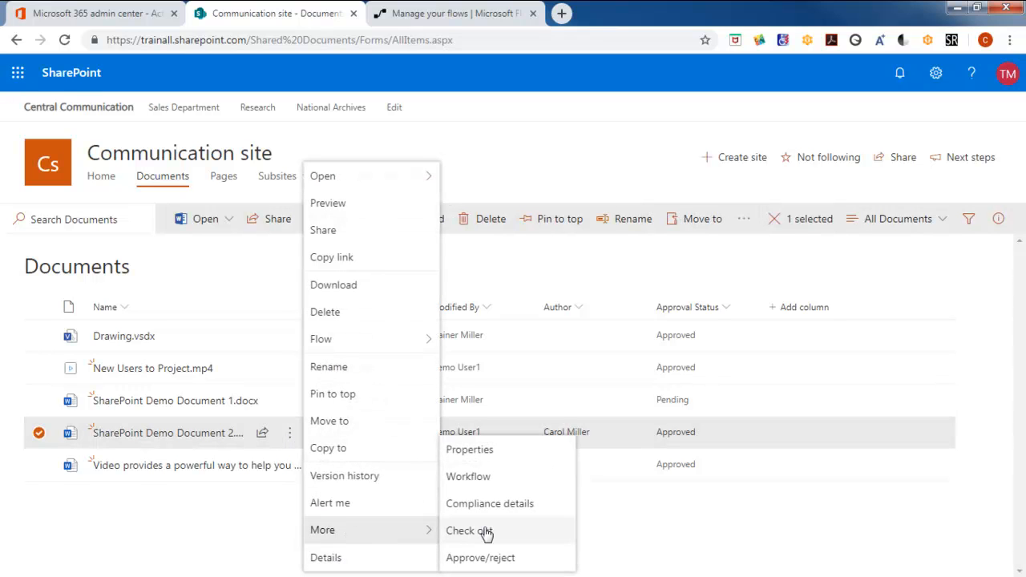
click(474, 451)
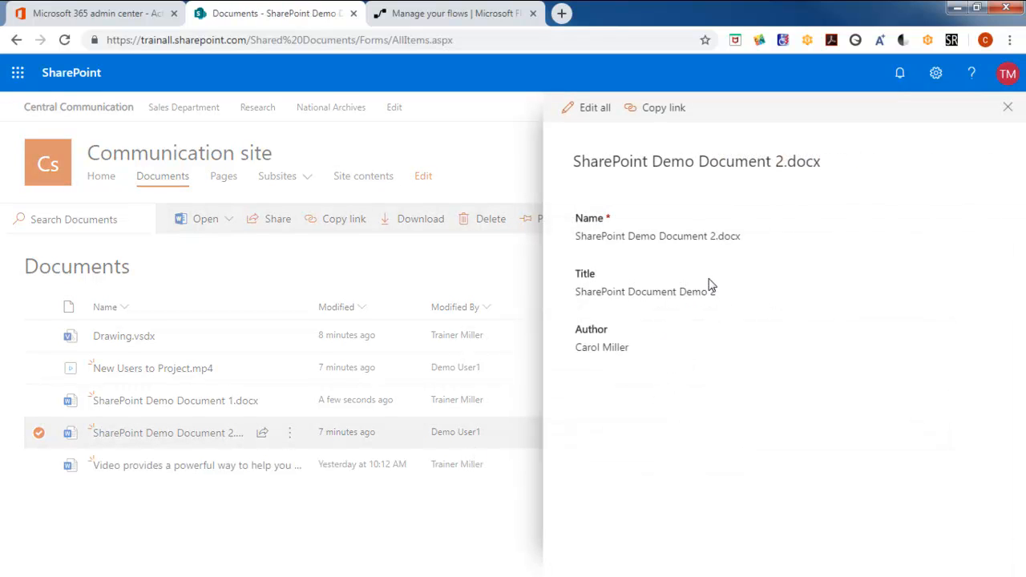
click(629, 294)
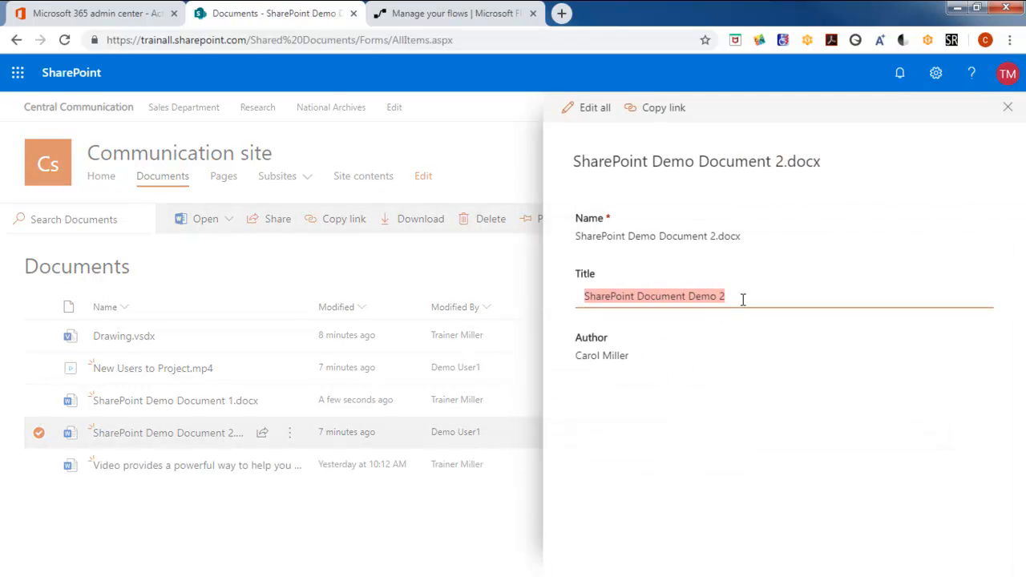
click(717, 295)
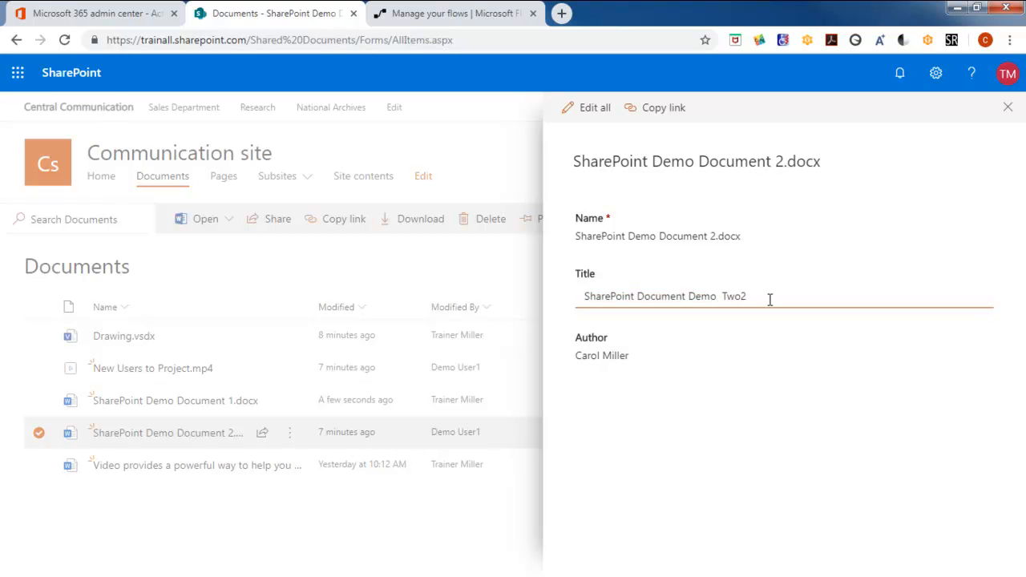
click(1008, 108)
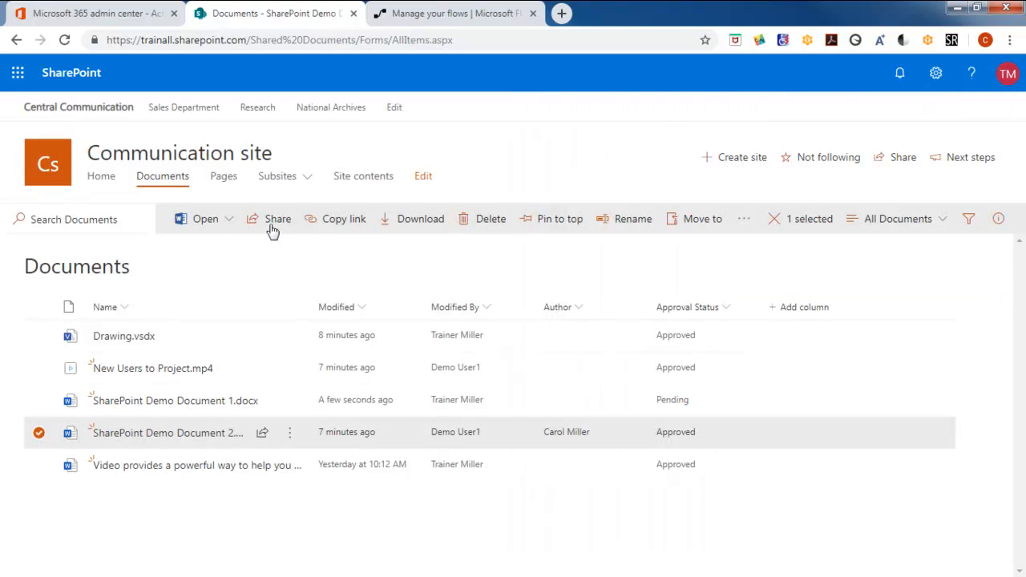
click(65, 44)
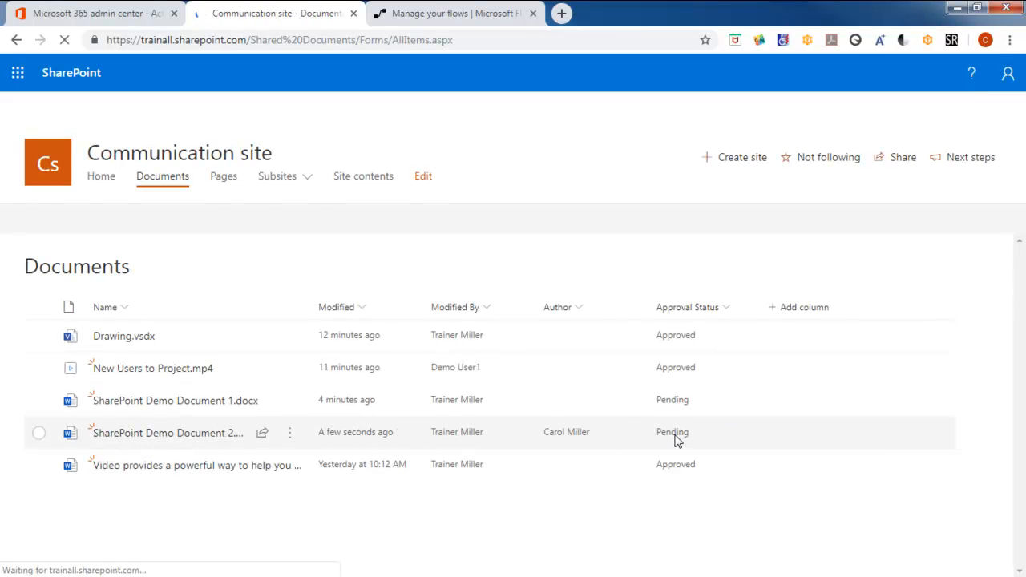
- Switch to Flow, refresh the received approval requests, and examine the run history of the "Request manager approval for a selected file" flow
click(414, 14)
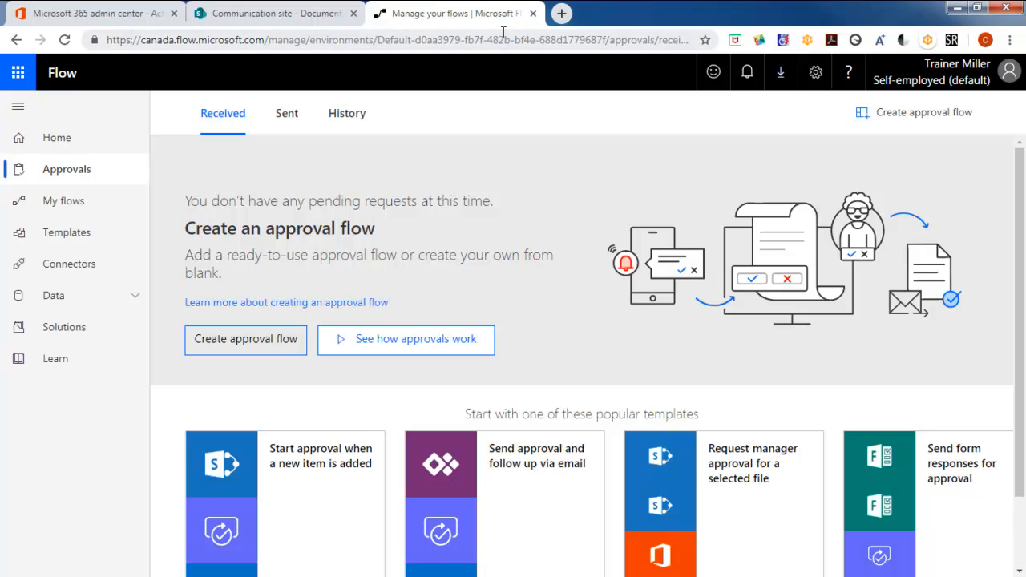
click(65, 40)
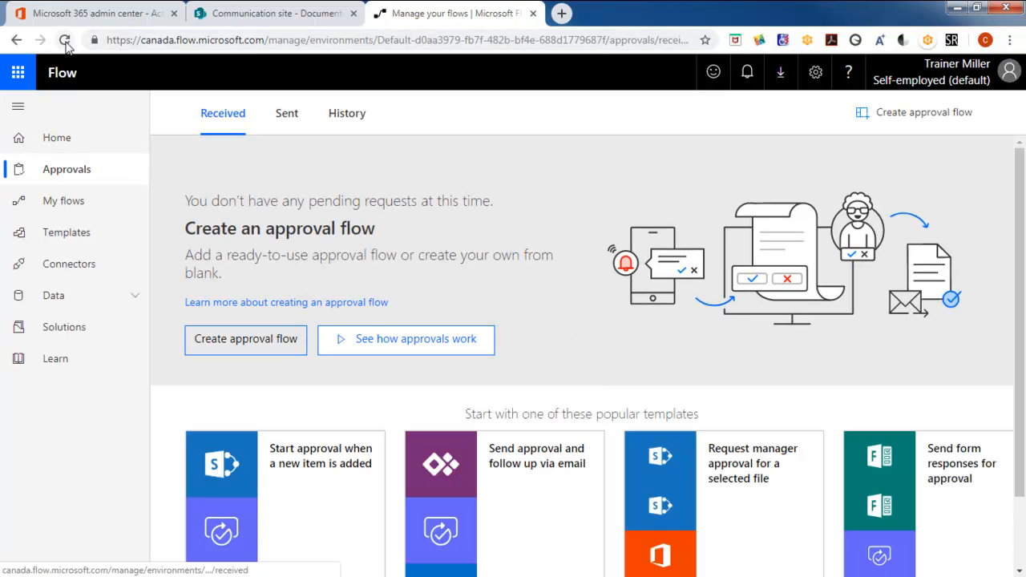
click(67, 43)
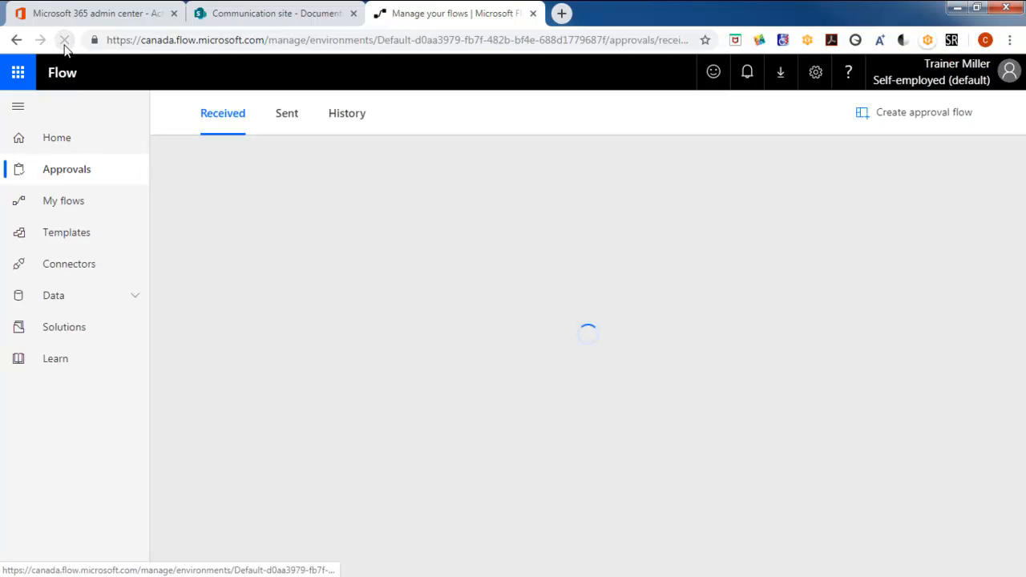
click(61, 202)
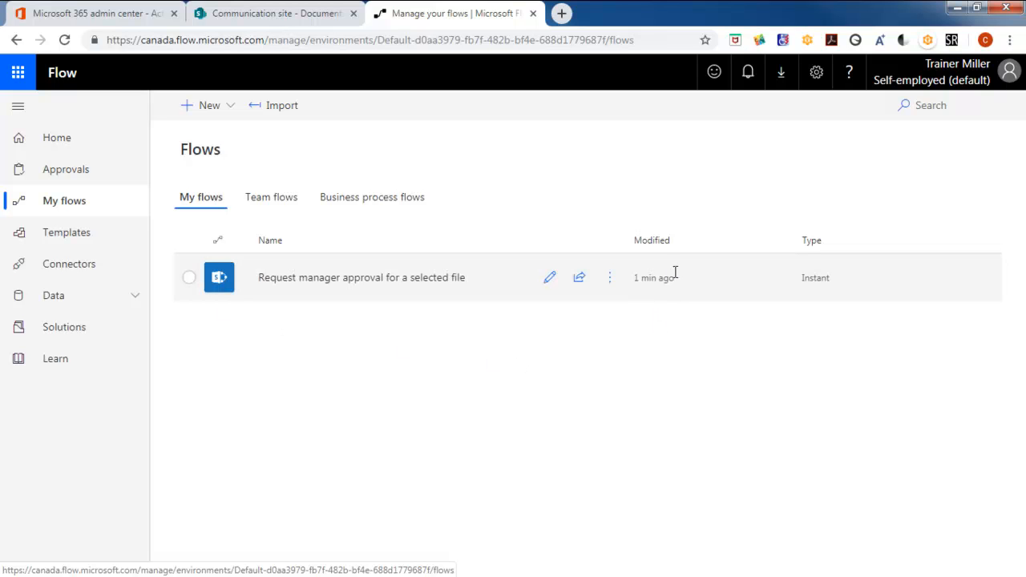
click(331, 279)
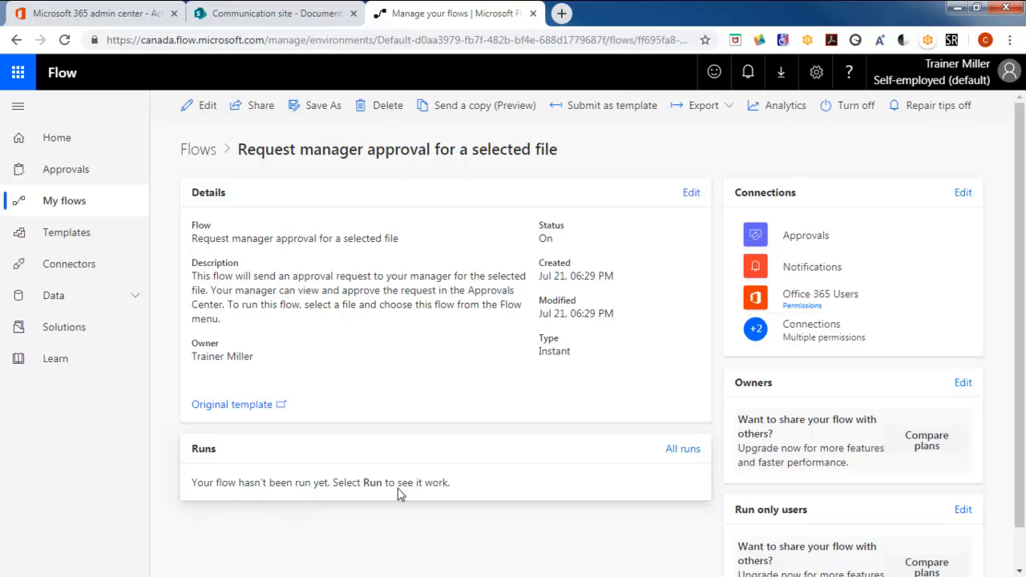
click(683, 452)
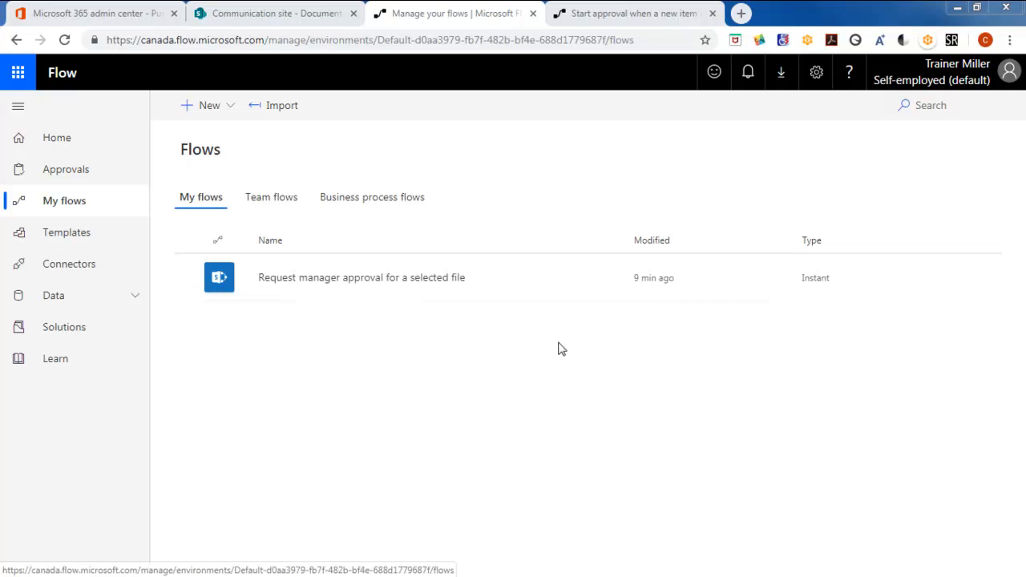
- Check the documents' approval statuses in the SharePoint library and view the manager approval flow's details in Flow
click(329, 14)
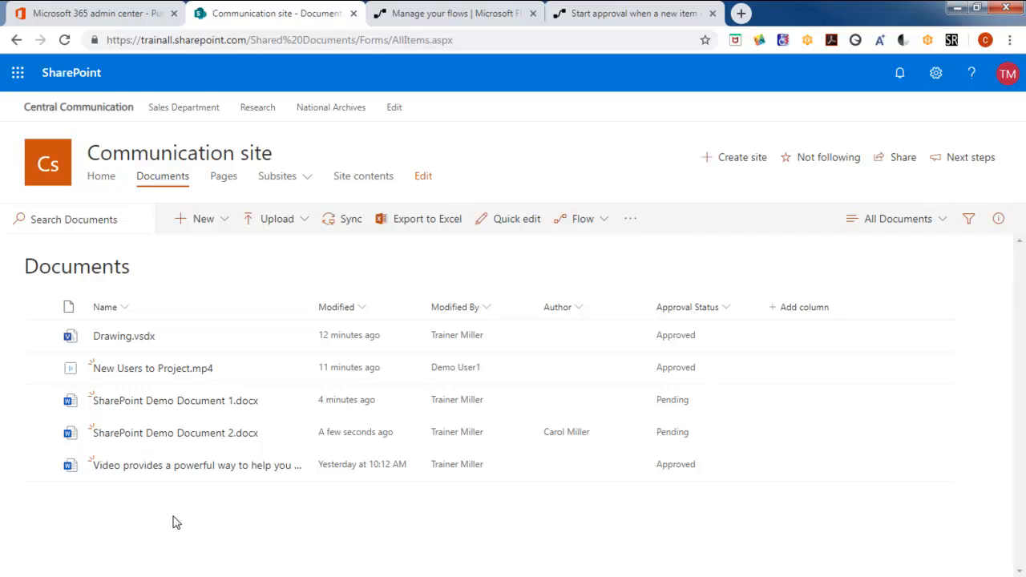
click(447, 14)
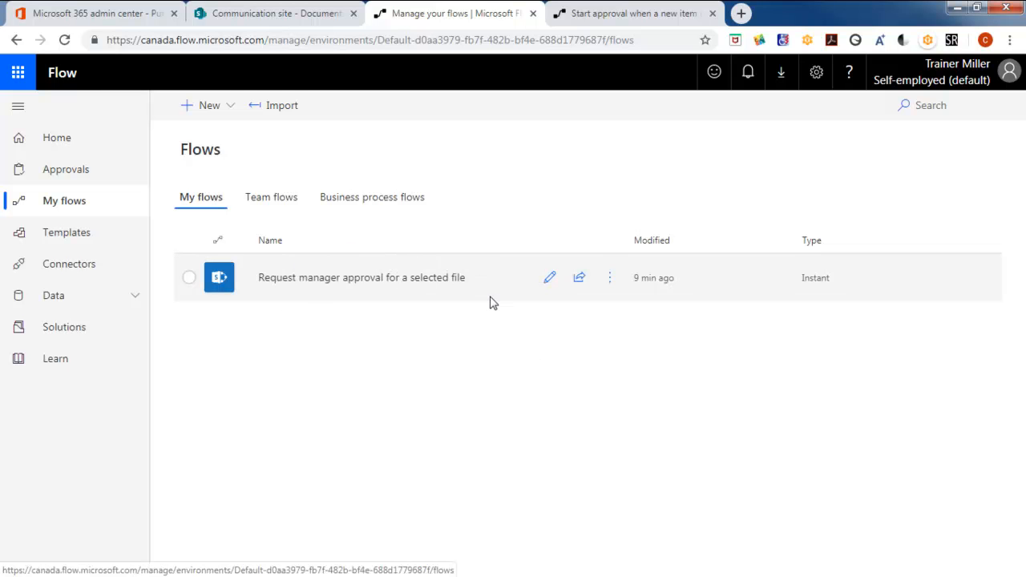
click(375, 281)
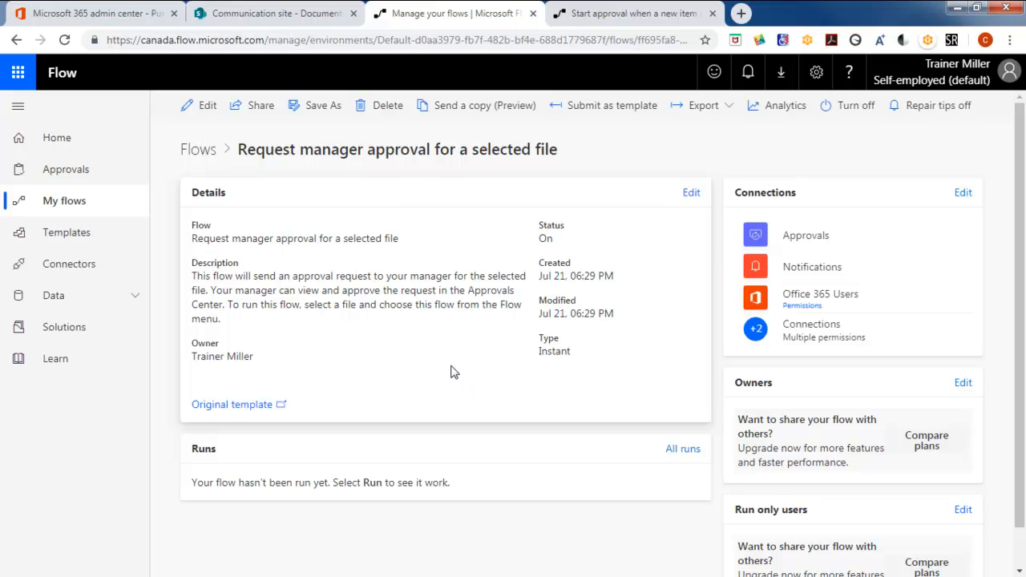
- Review the "Start approval when a new item is added" template's description and its Office 365 Outlook, SharePoint and Approvals connections
click(621, 14)
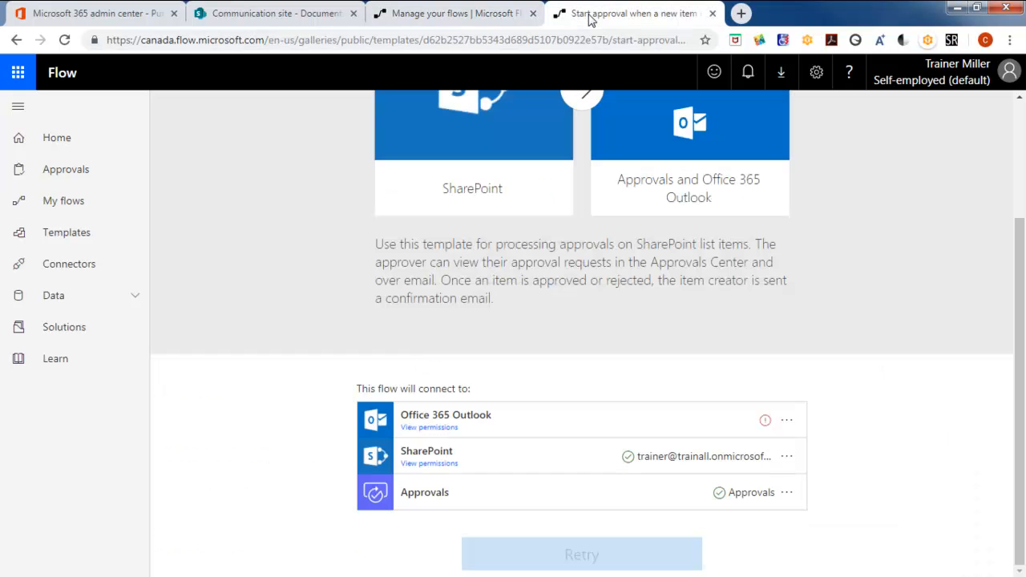
scroll(295, 409, up, 2)
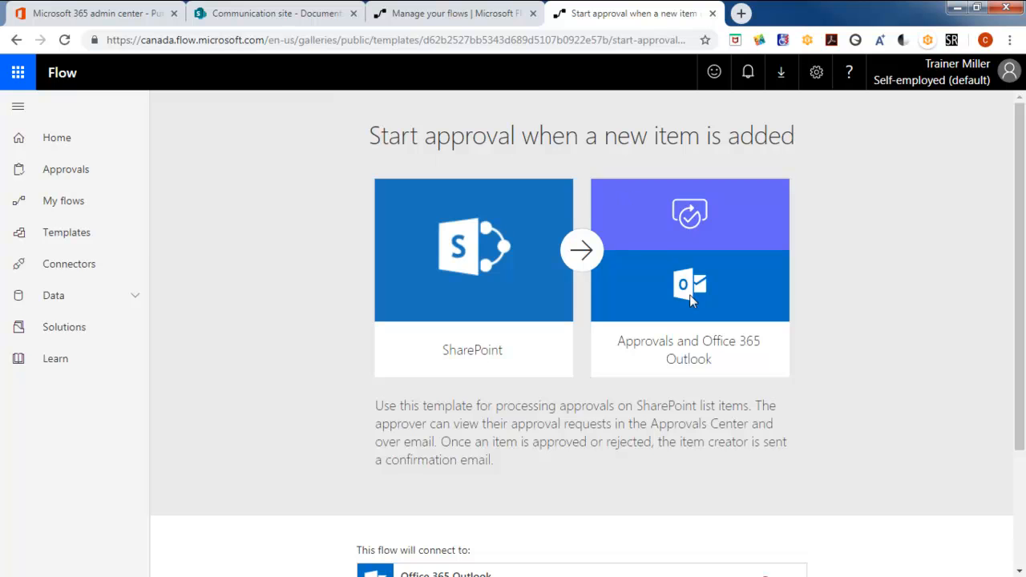
scroll(689, 294, down, 2)
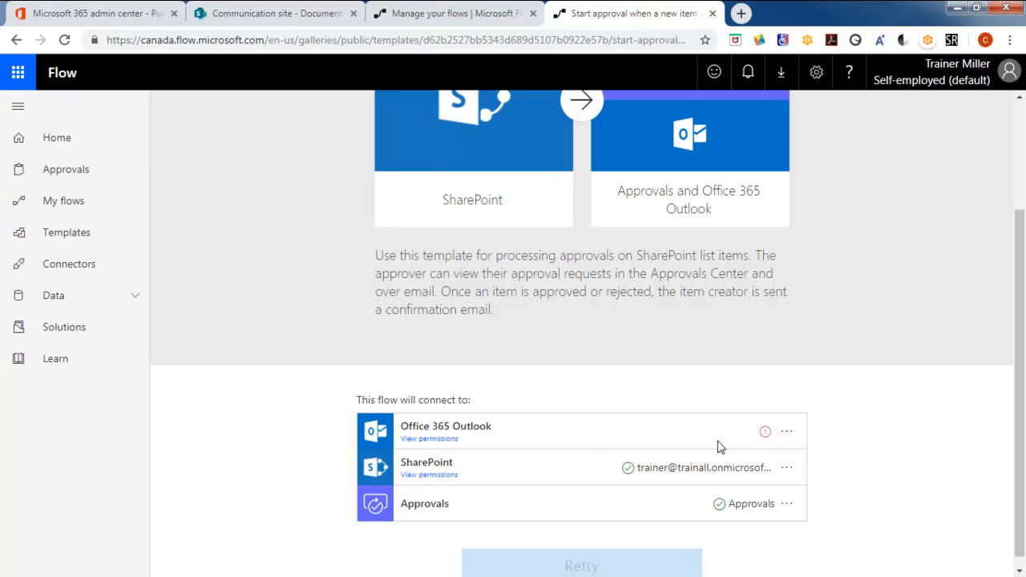
mouse_move(766, 433)
scroll(853, 483, down, 1)
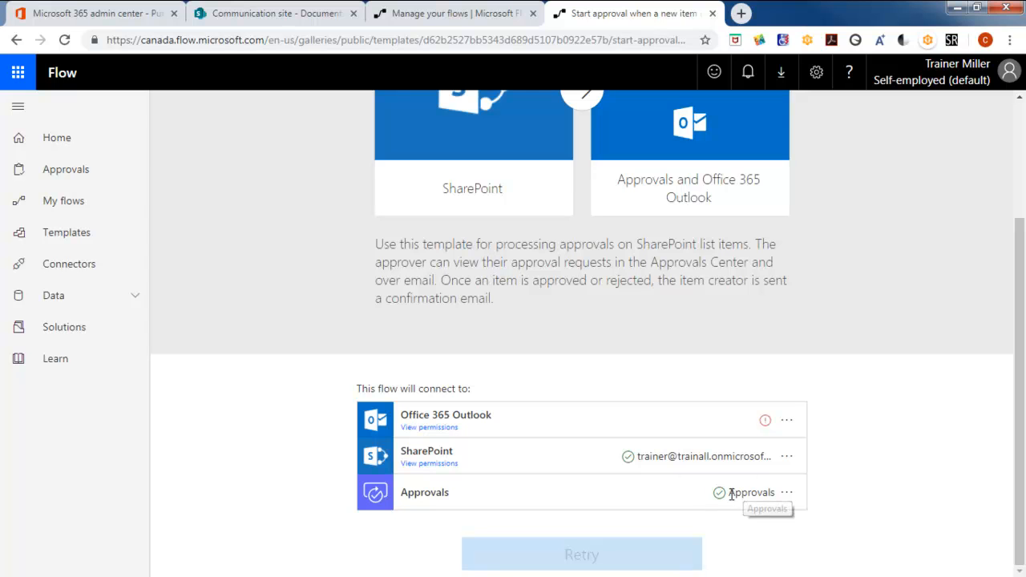
click(787, 494)
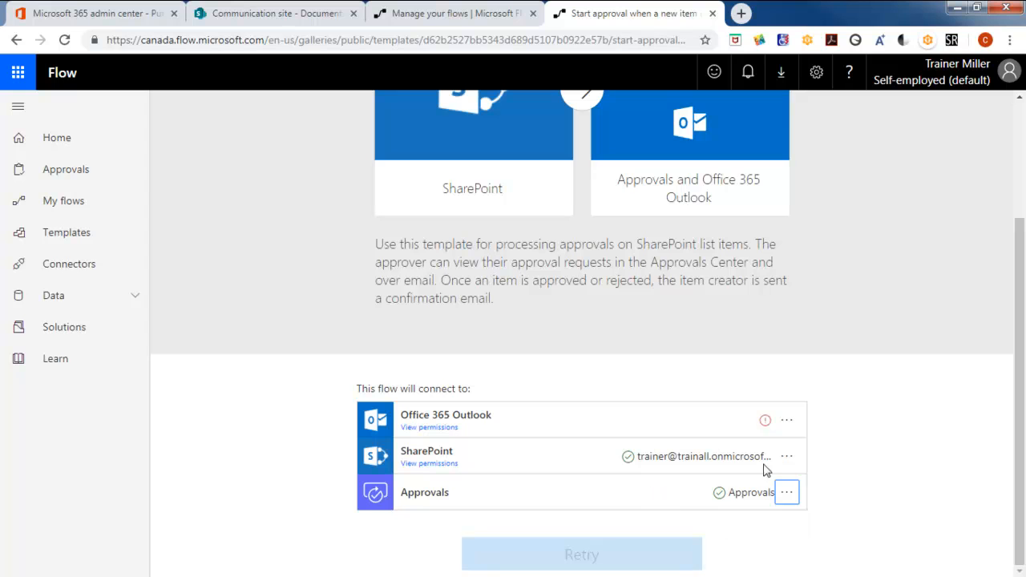
click(788, 458)
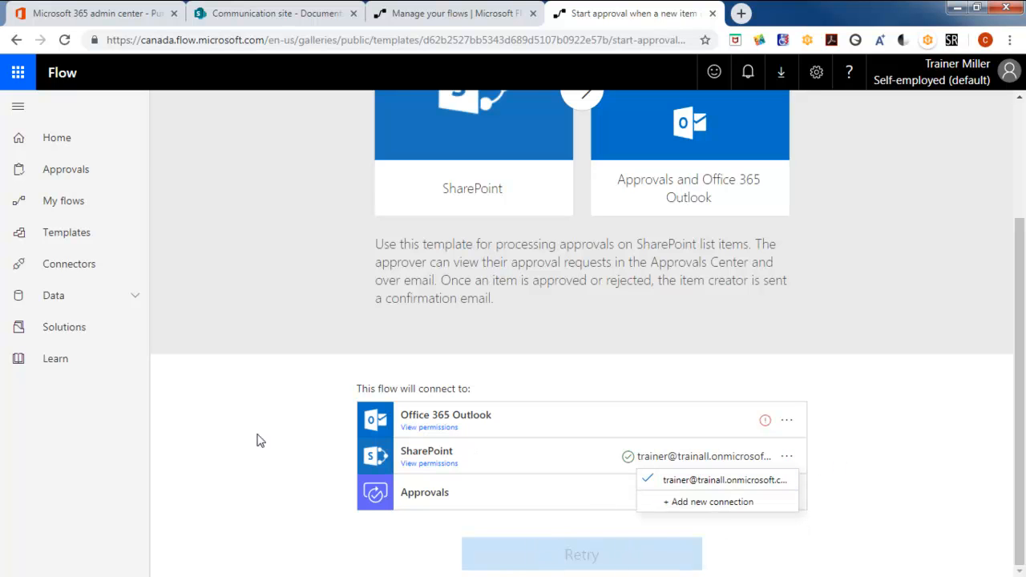
scroll(231, 446, up, 2)
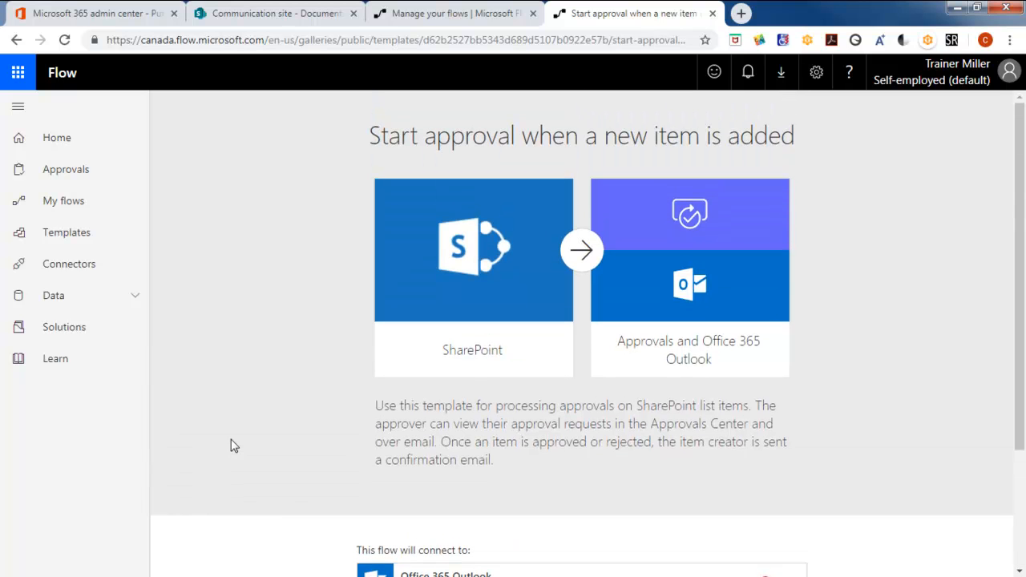